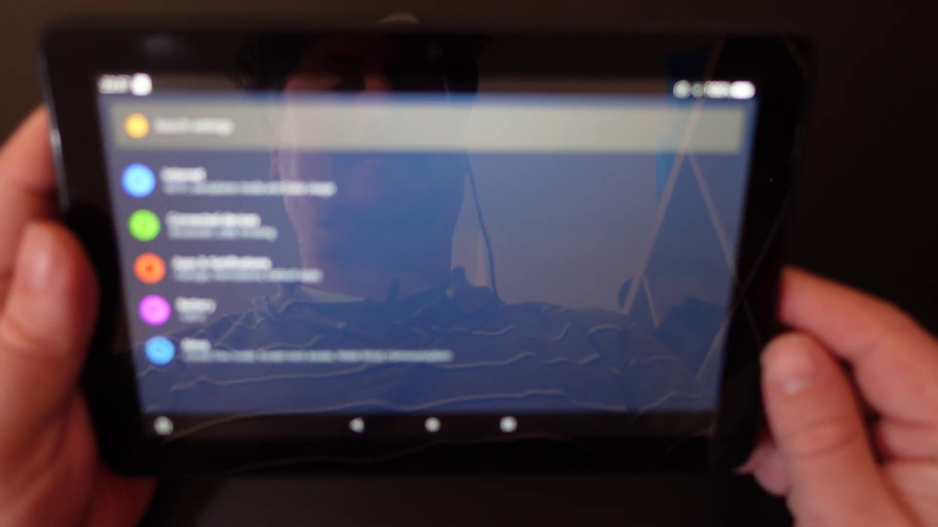
{"action": "scroll", "coordinate": [440, 315], "scroll_direction": "down", "scroll_amount": 2}
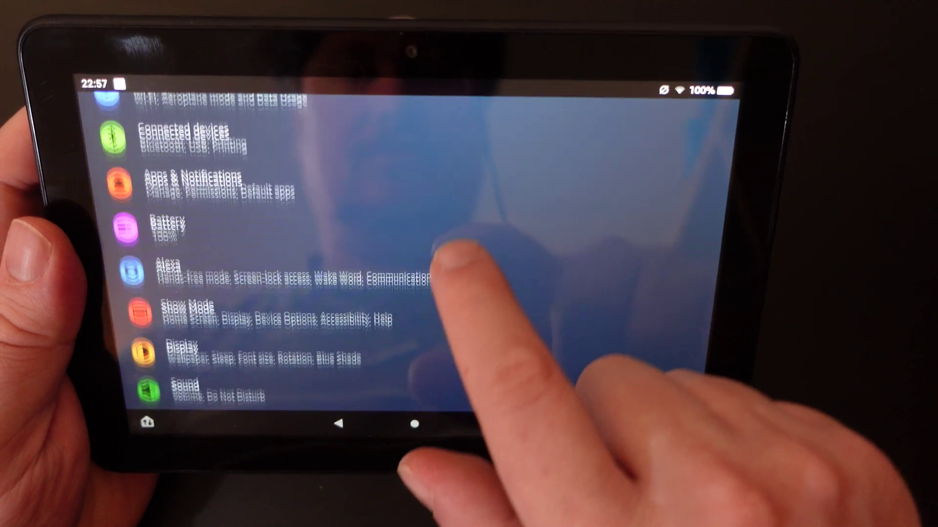
{"action": "scroll", "coordinate": [440, 253], "scroll_direction": "down", "scroll_amount": 3}
{"action": "scroll", "coordinate": [399, 293], "scroll_direction": "down", "scroll_amount": 1}
{"action": "scroll", "coordinate": [418, 293], "scroll_direction": "down", "scroll_amount": 1}
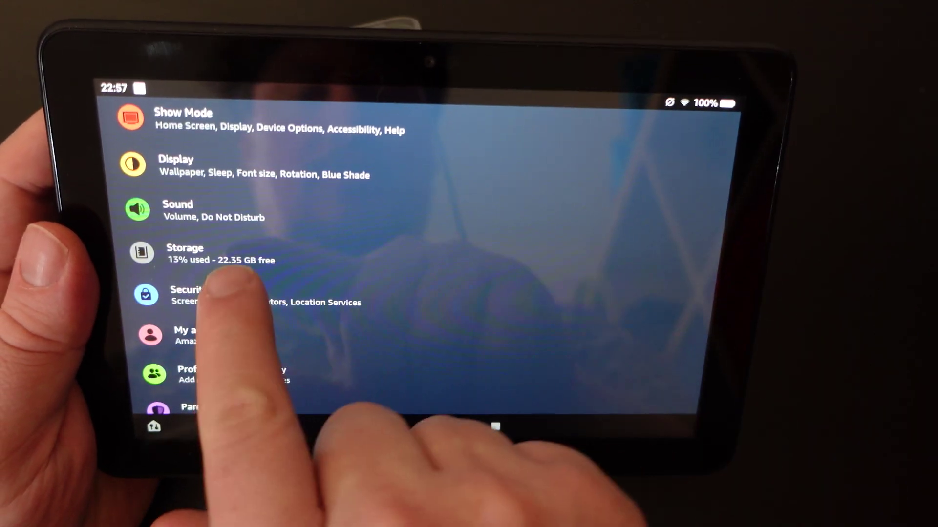
Go to the Storage page, where the microSD card shows as a corrupted portable disk
{"action": "left_click", "coordinate": [220, 256]}
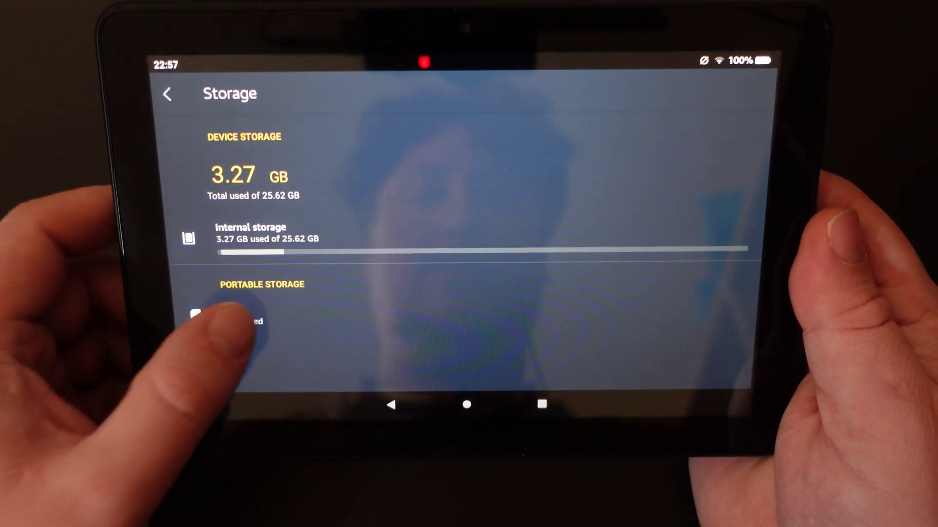
Set up the corrupted card as portable storage, reaching the 'Format this storage device?' warning
{"action": "left_click", "coordinate": [231, 315]}
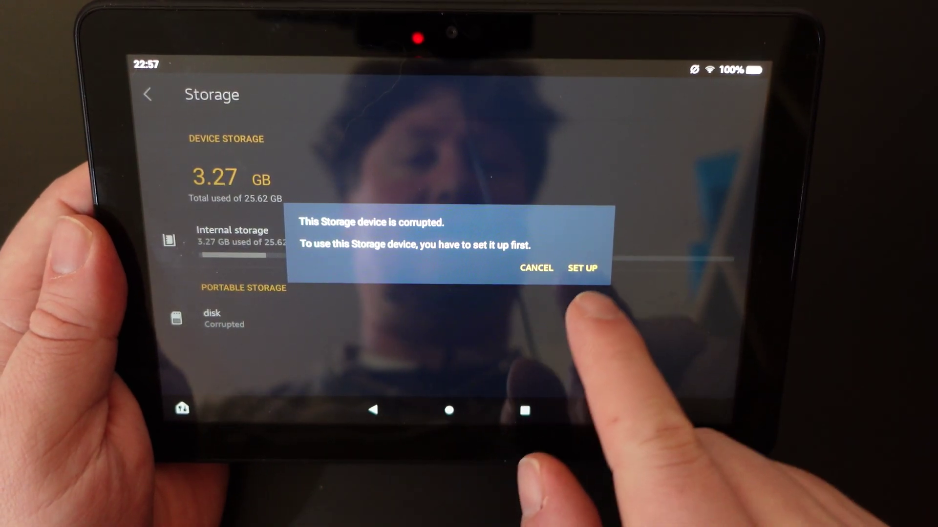
{"action": "left_click", "coordinate": [579, 264]}
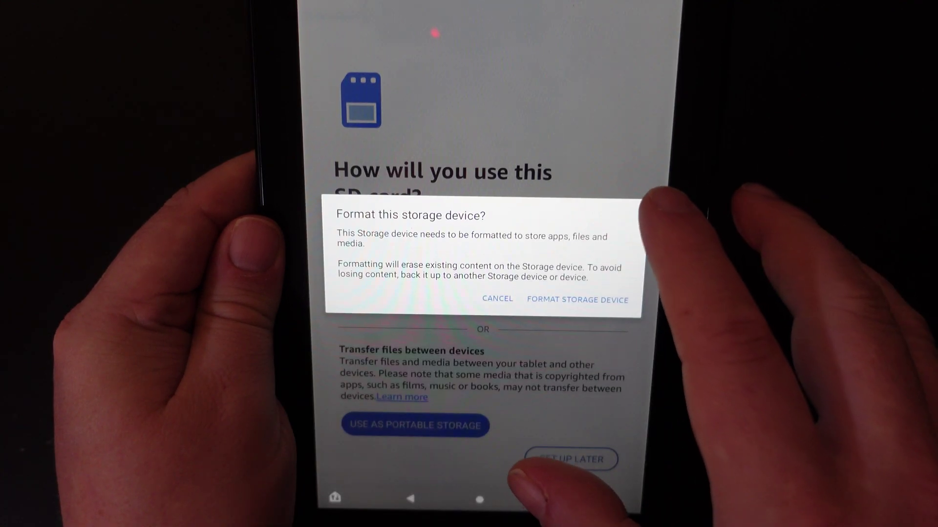
{"action": "left_click", "coordinate": [577, 300]}
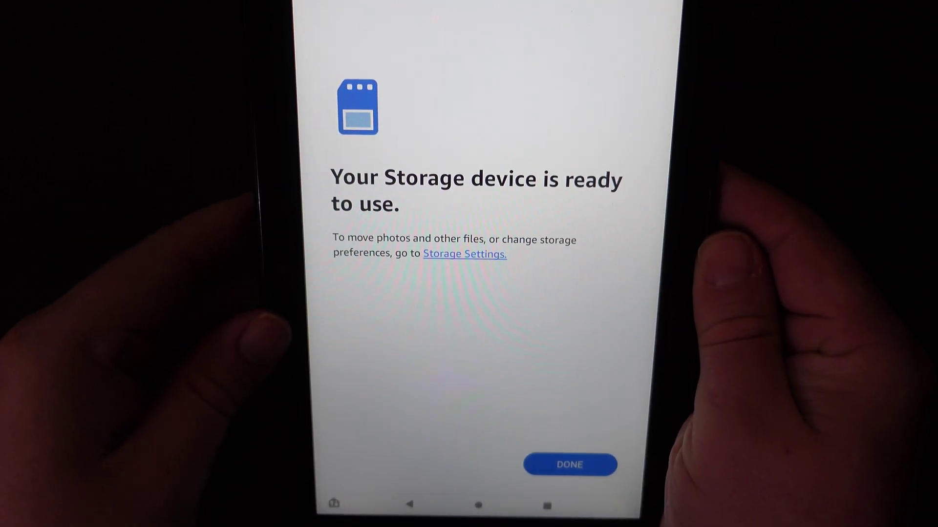
Format the microSD card as portable storage and finish the setup
{"action": "left_click", "coordinate": [568, 466]}
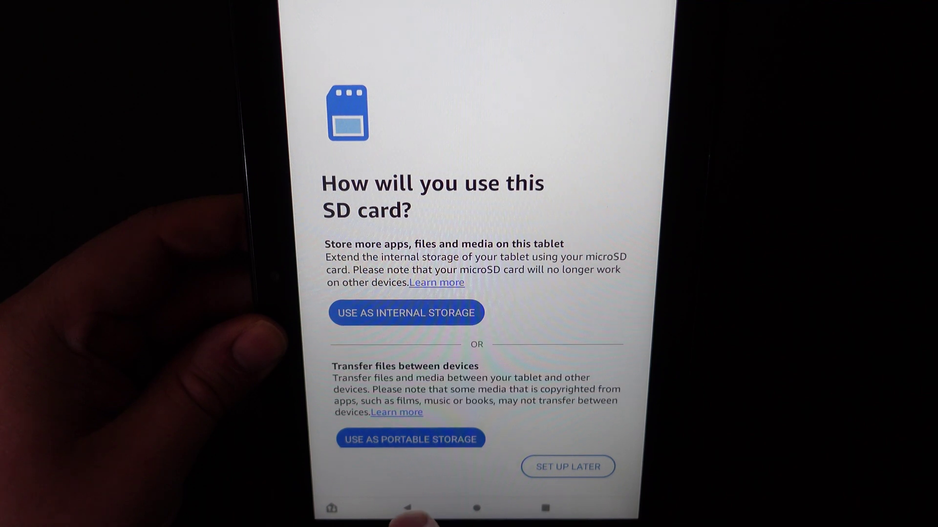
{"action": "left_click", "coordinate": [407, 507]}
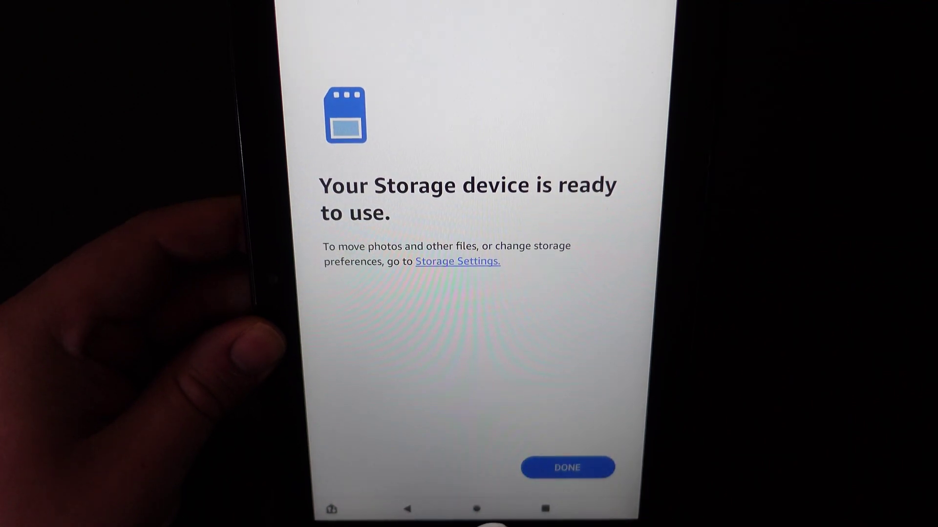
{"action": "left_click", "coordinate": [476, 509]}
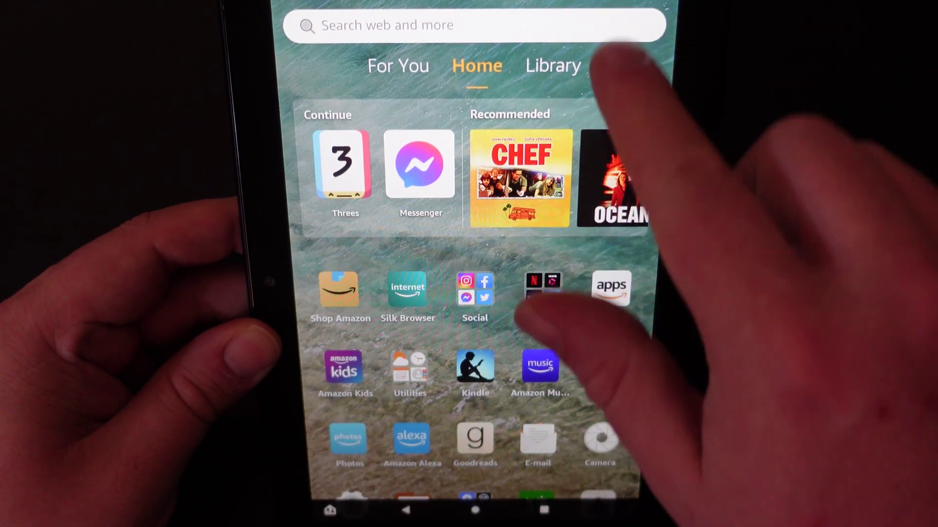
Check the card-ready notification and dismiss its ready screen
{"action": "left_click_drag", "start_coordinate": [608, 7], "coordinate": [616, 220]}
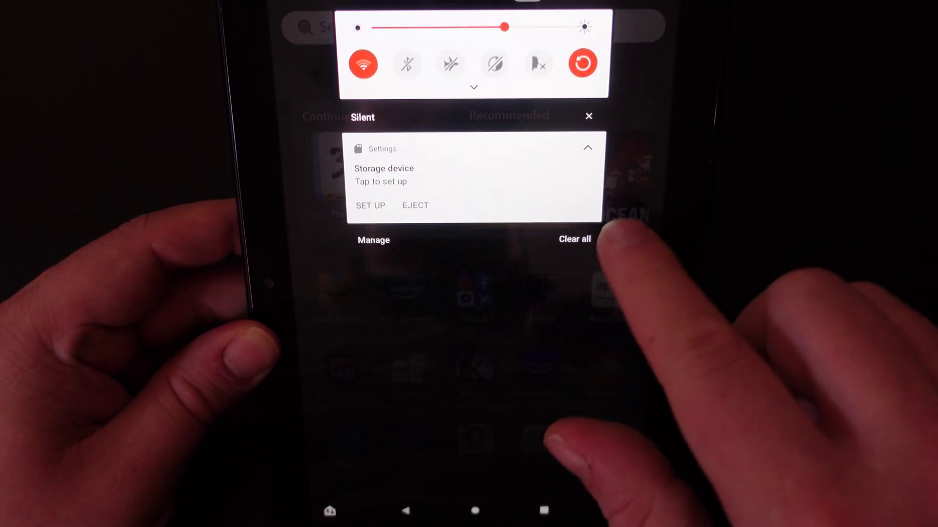
{"action": "left_click", "coordinate": [582, 212]}
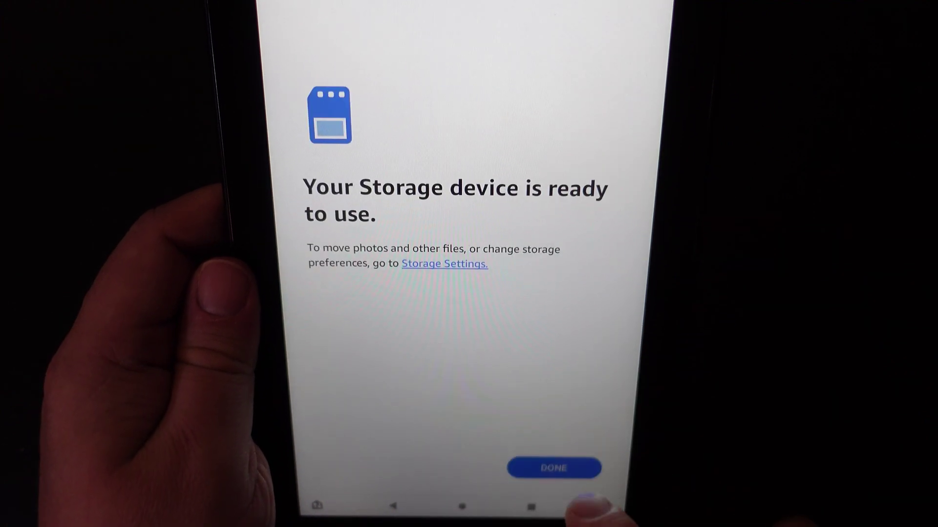
{"action": "left_click", "coordinate": [575, 469]}
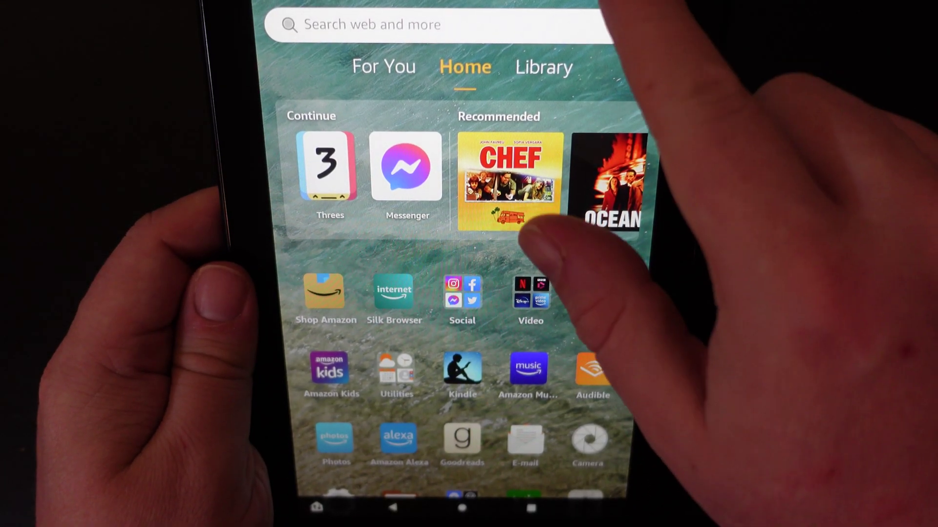
Return to the main Settings list via the quick settings gear
{"action": "left_click_drag", "start_coordinate": [586, 8], "coordinate": [574, 403]}
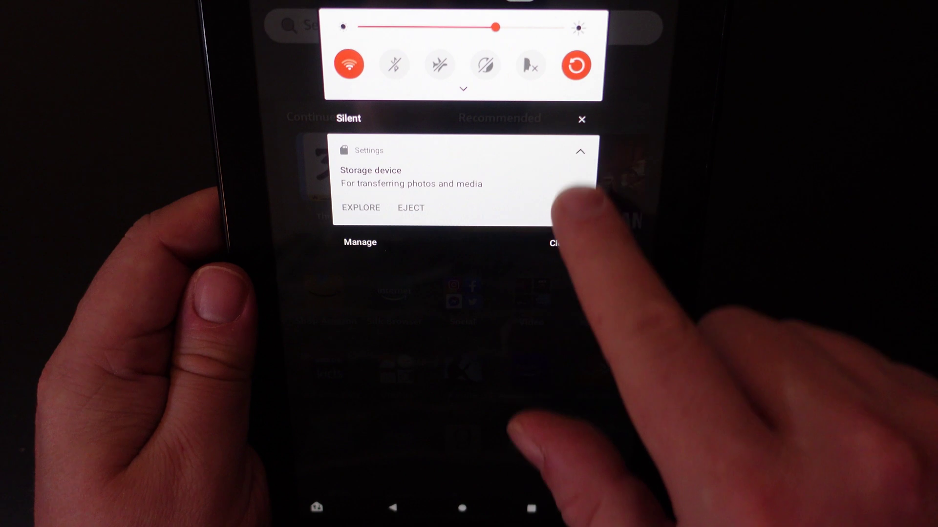
{"action": "left_click_drag", "start_coordinate": [597, 209], "coordinate": [579, 400]}
{"action": "left_click", "coordinate": [576, 253]}
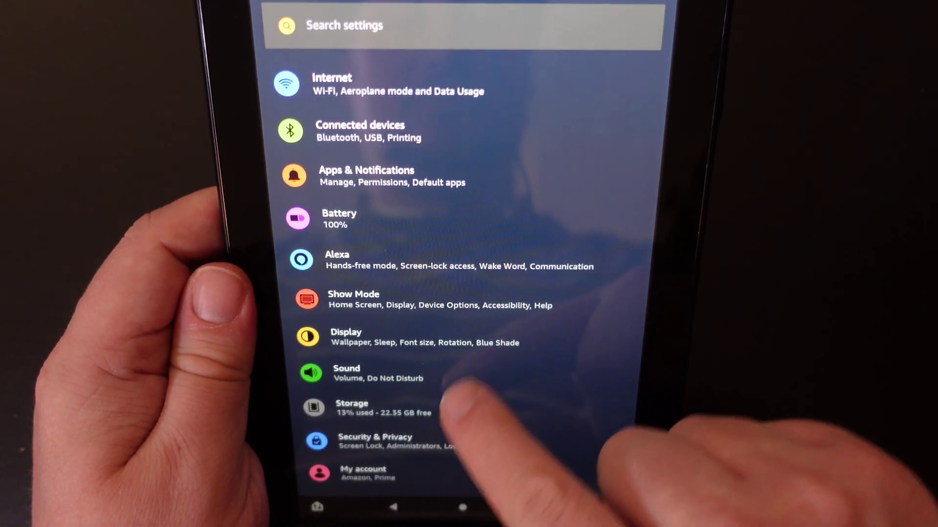
{"action": "left_click_drag", "start_coordinate": [466, 389], "coordinate": [476, 246]}
Go to Storage, listing the 63.27 GB card as portable storage with SD download toggles on
{"action": "left_click", "coordinate": [417, 235]}
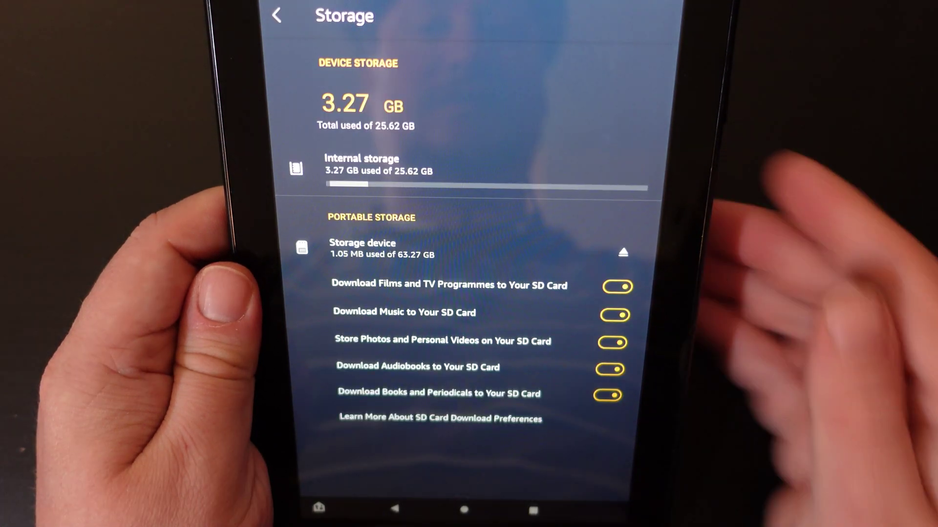